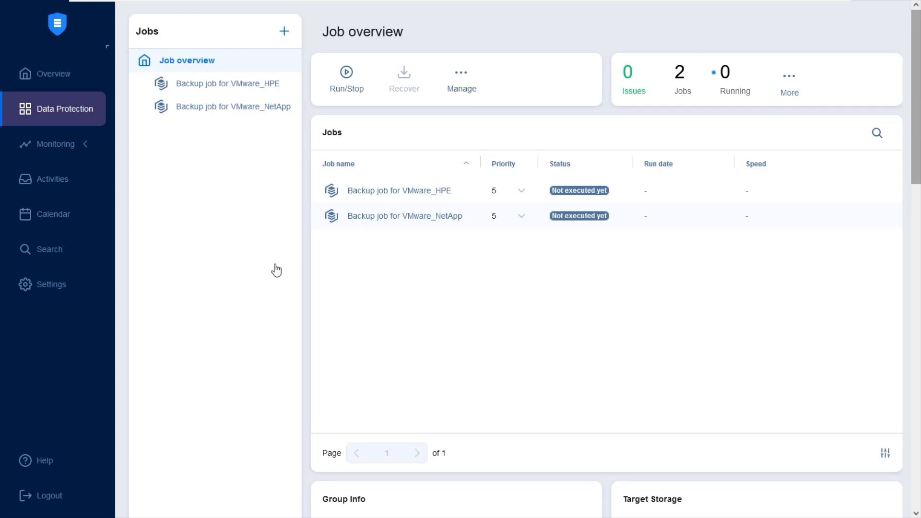
Start adding a Storage Devices item from the Settings Inventory
click(72, 291)
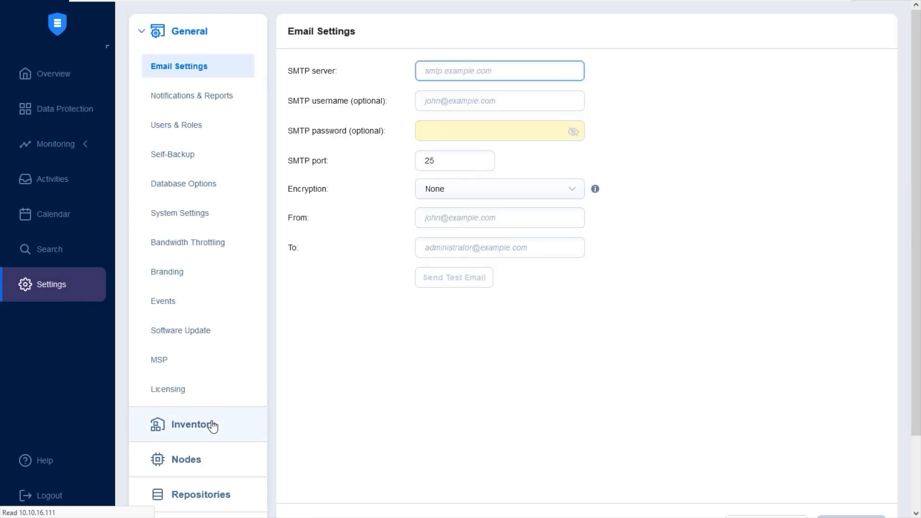
click(214, 426)
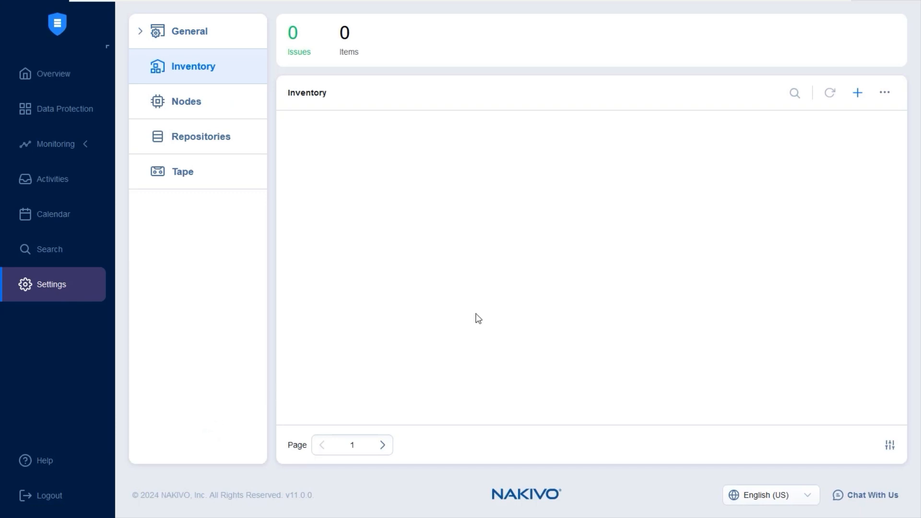
click(858, 94)
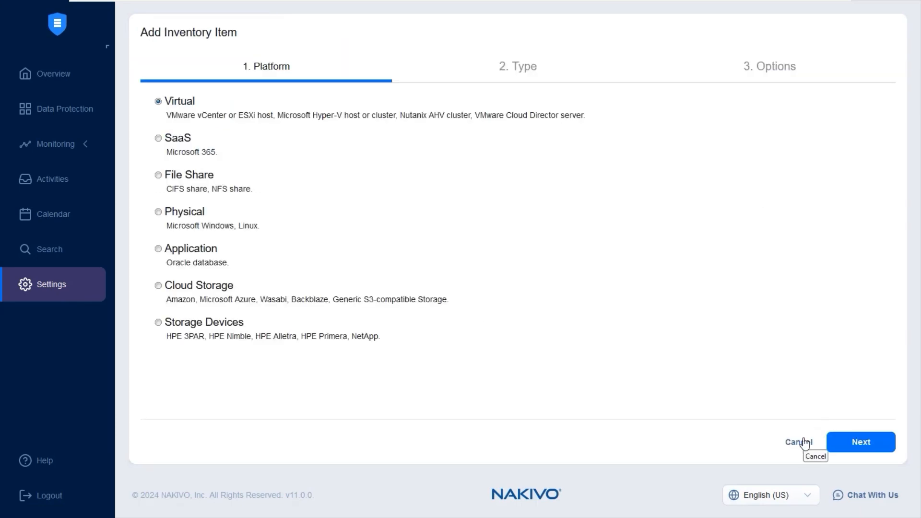
click(230, 330)
click(857, 450)
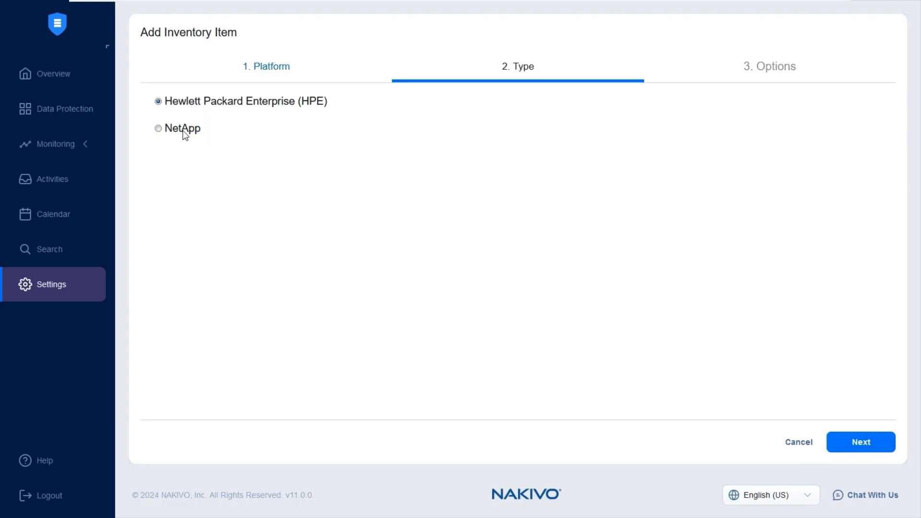
Choose NetApp as the device type and paste 'NetApp 9.13.1' as the display name
click(181, 131)
click(863, 447)
click(352, 105)
right_click(352, 107)
click(409, 191)
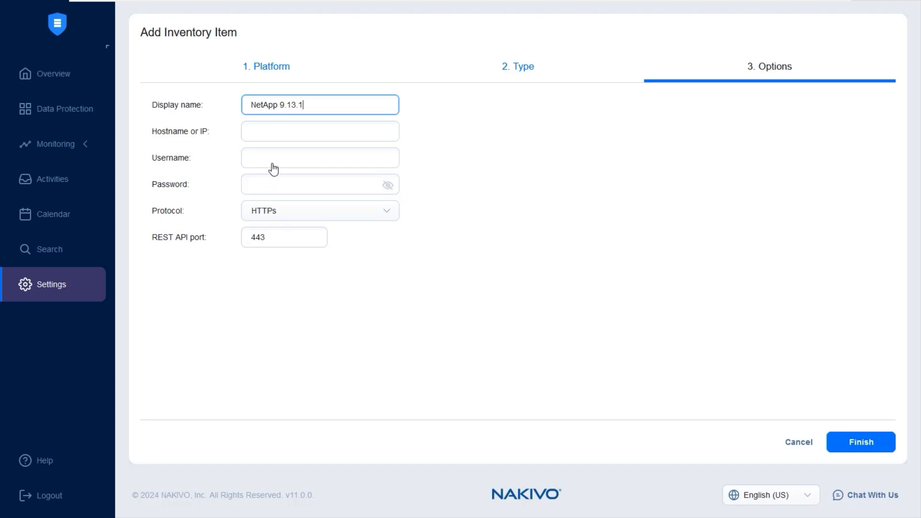
Enter 10.10.14.54 as the hostname, then fill in the device username and password
click(291, 138)
text(10.10.14.54)
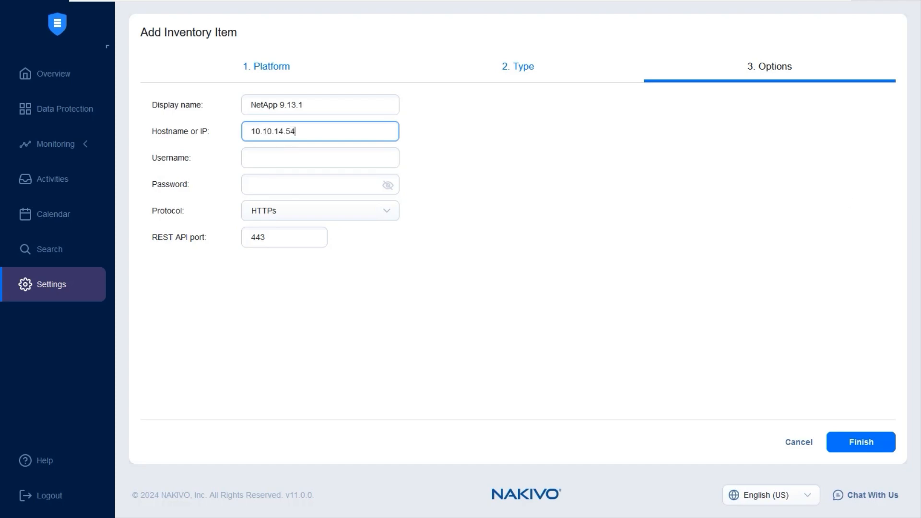
click(316, 155)
text(admin)
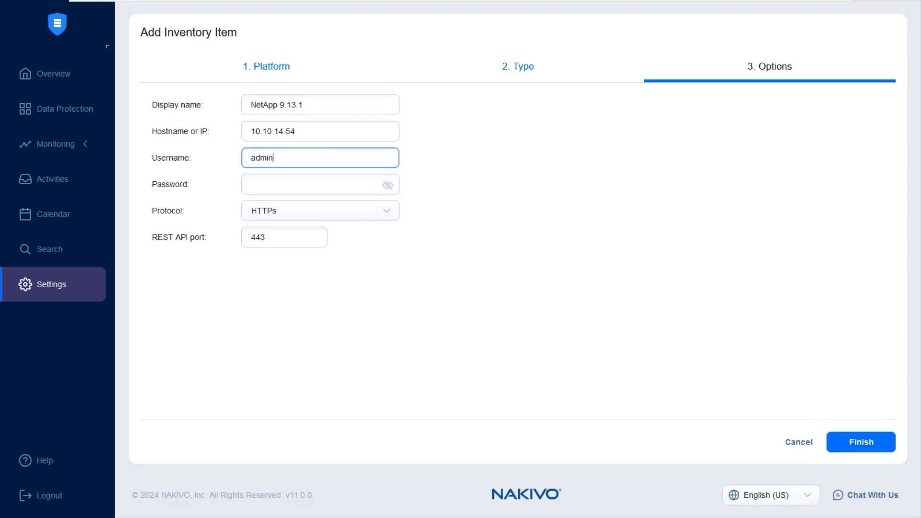
click(327, 187)
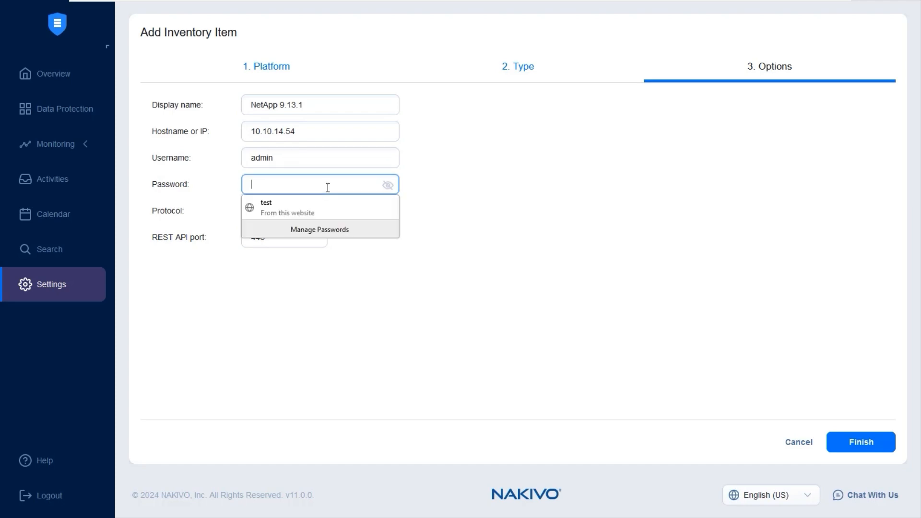
key(ctrl+v)
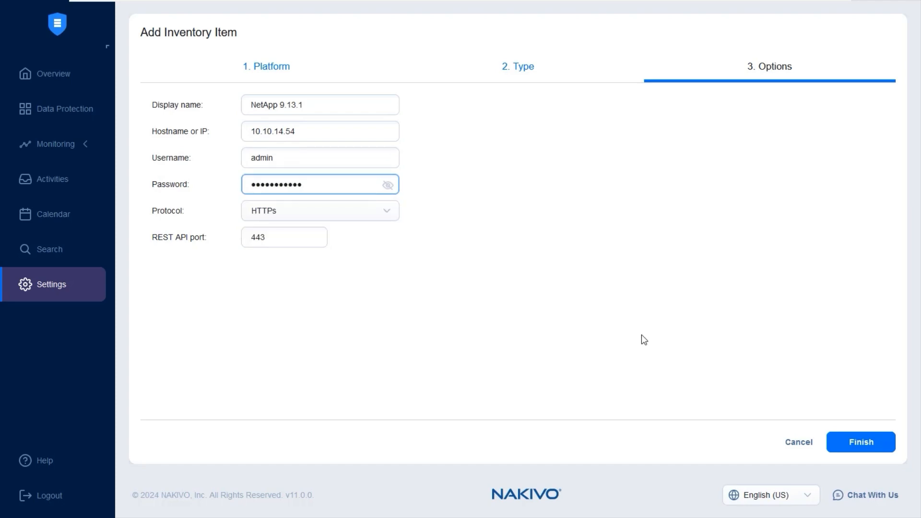
Finish adding the device and check NetApp 9.13.1 in the inventory list
click(841, 446)
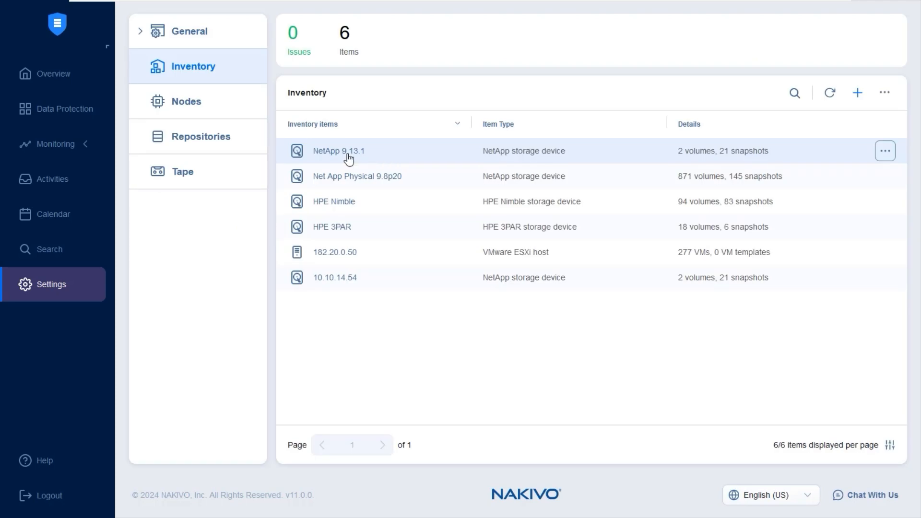
drag(367, 153, 311, 154)
drag(311, 154, 176, 240)
click(176, 240)
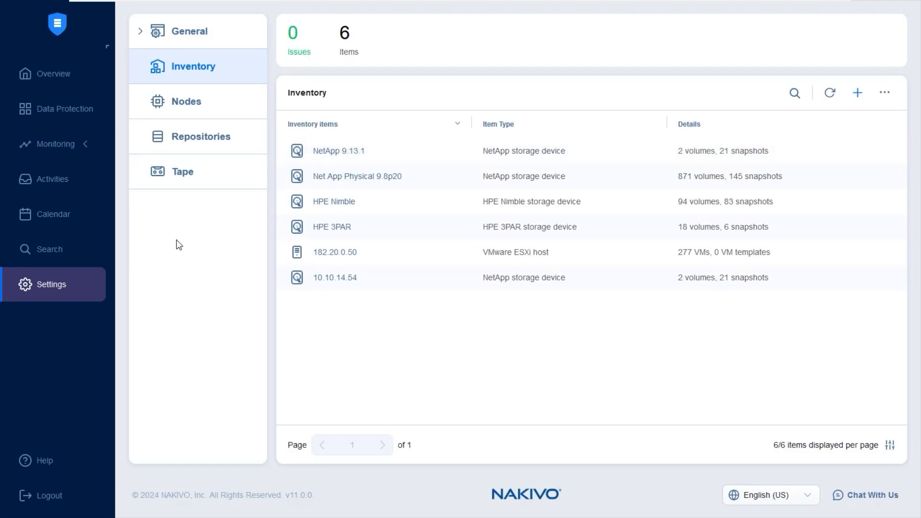
From Data Protection, create a new Backup for VMware job
click(70, 122)
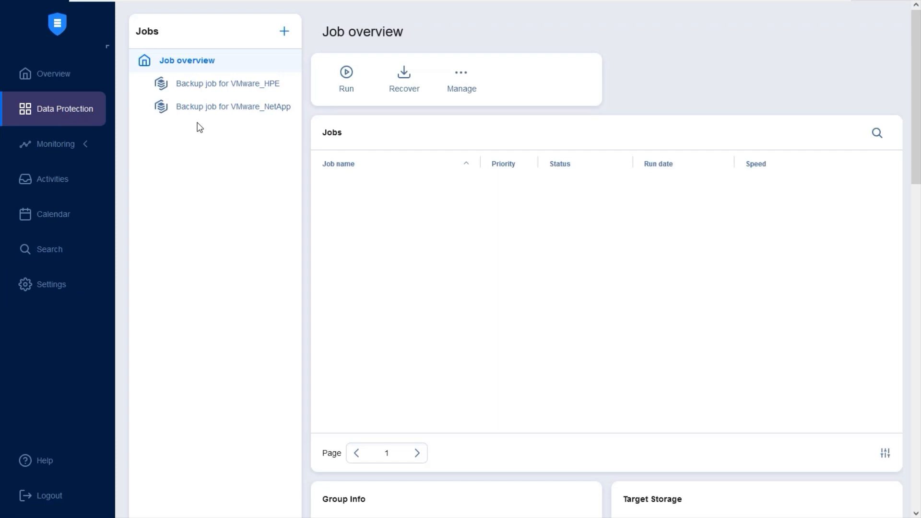
click(284, 32)
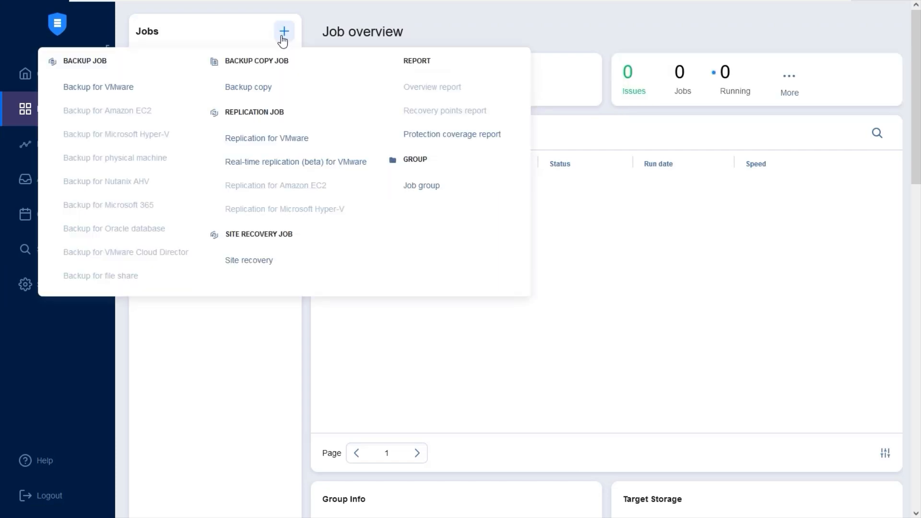
click(143, 89)
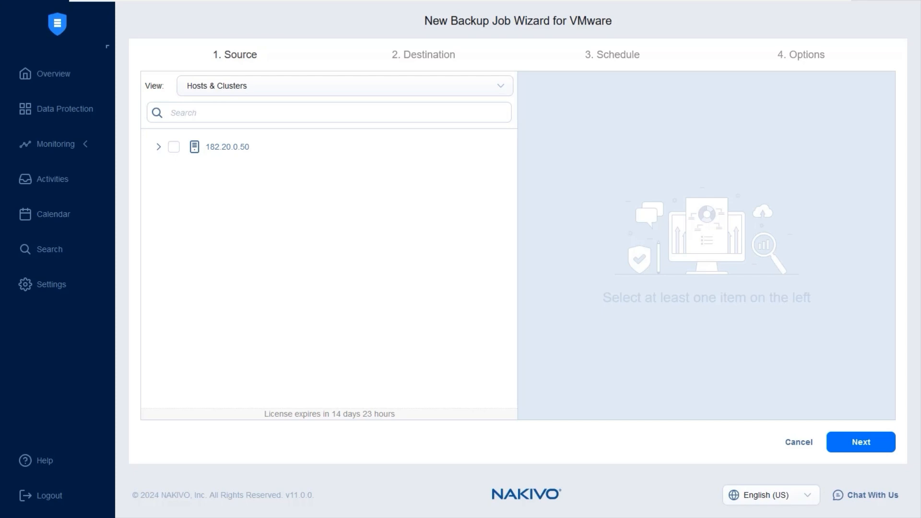
Search 'netapp', select the Test OS netapp VM, and keep Onboard repository as destination
text(netapp)
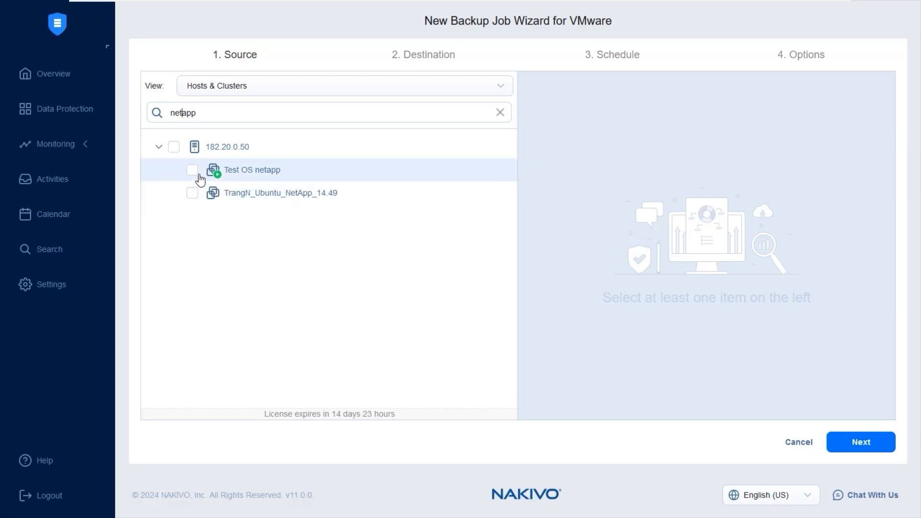
click(193, 171)
click(852, 448)
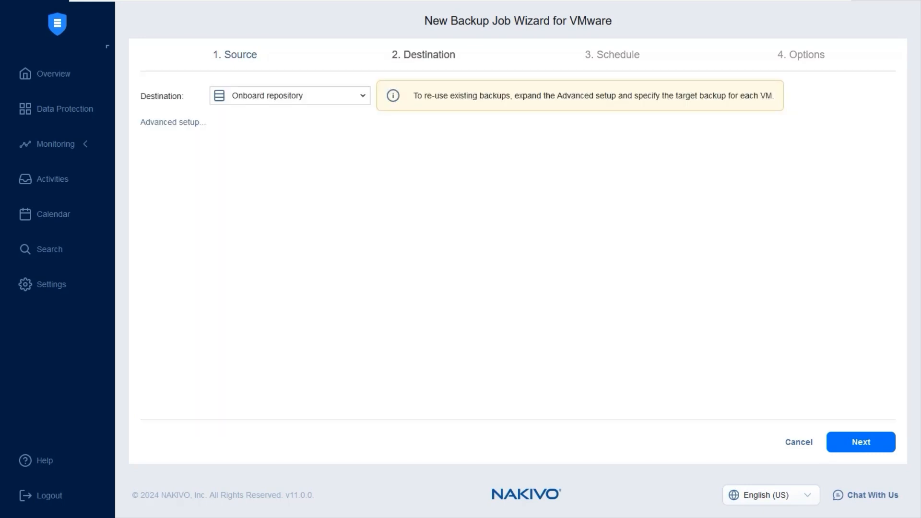
click(849, 448)
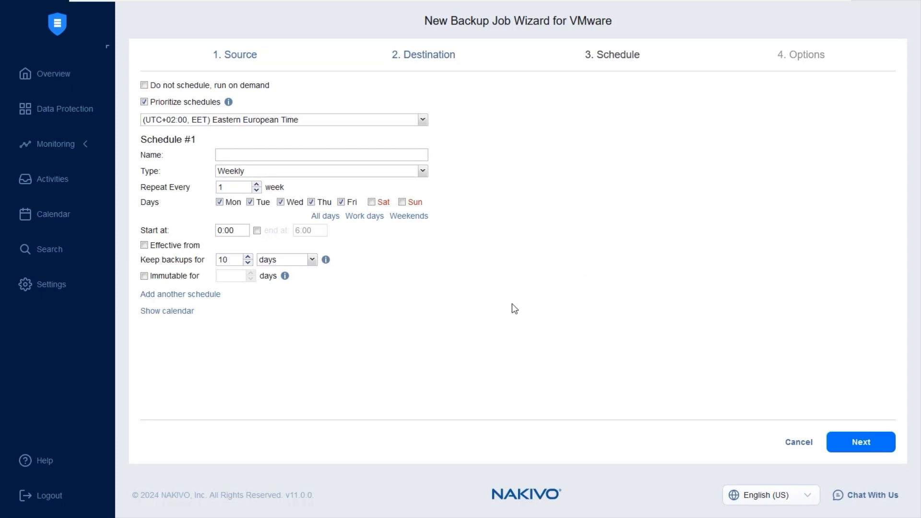
Keep the Weekly schedule with retention of 10 days, and set Immutable for 3 days
click(396, 174)
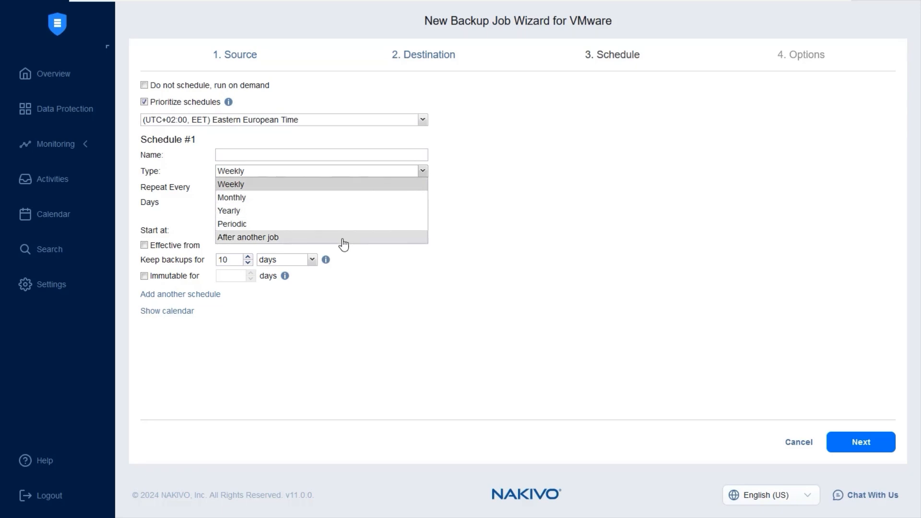
click(341, 332)
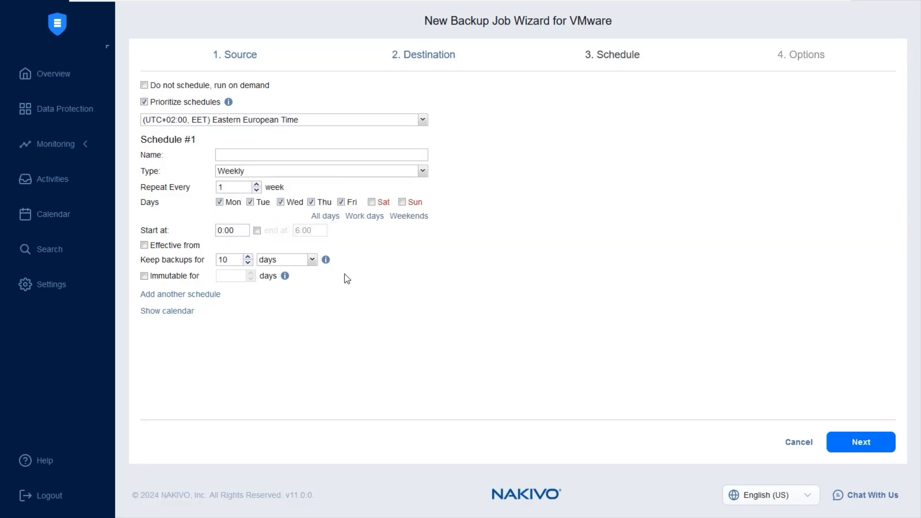
click(287, 264)
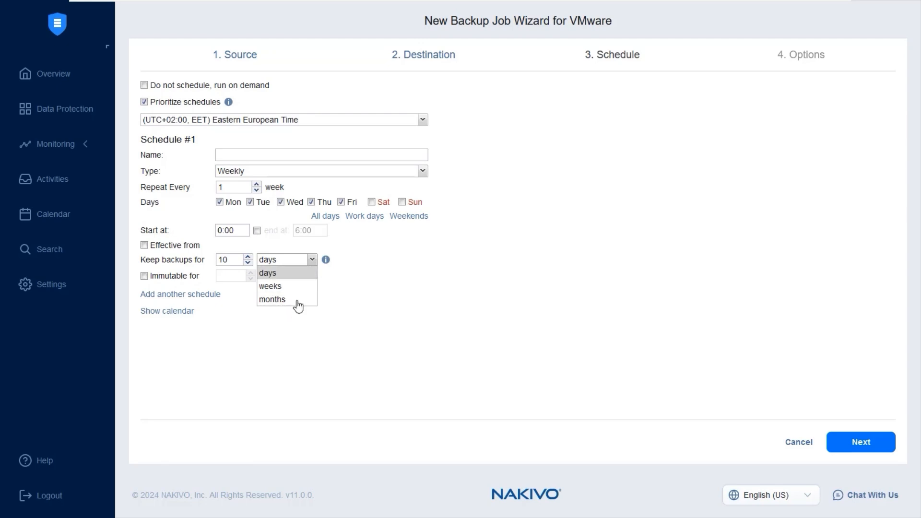
click(301, 342)
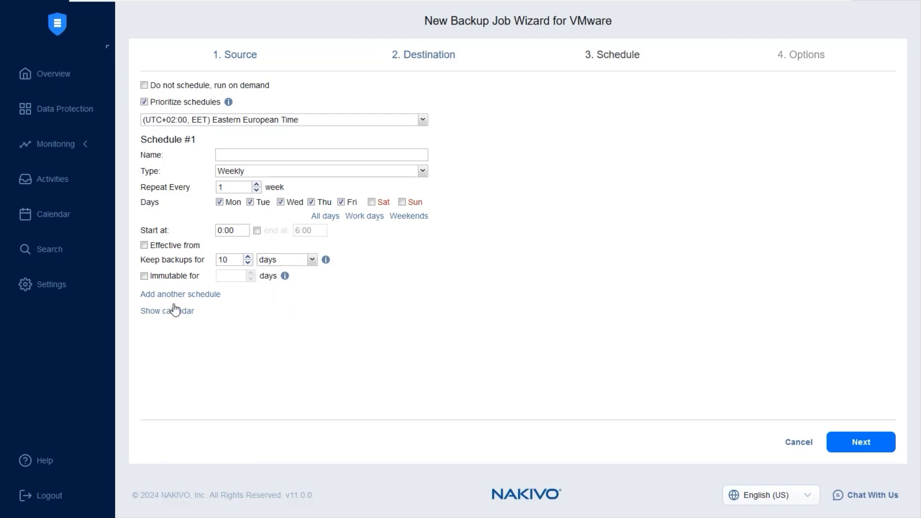
click(197, 278)
click(229, 277)
text(3)
On the Options step, set Backup from storage snapshot to Enabled (proceed on error)
click(854, 443)
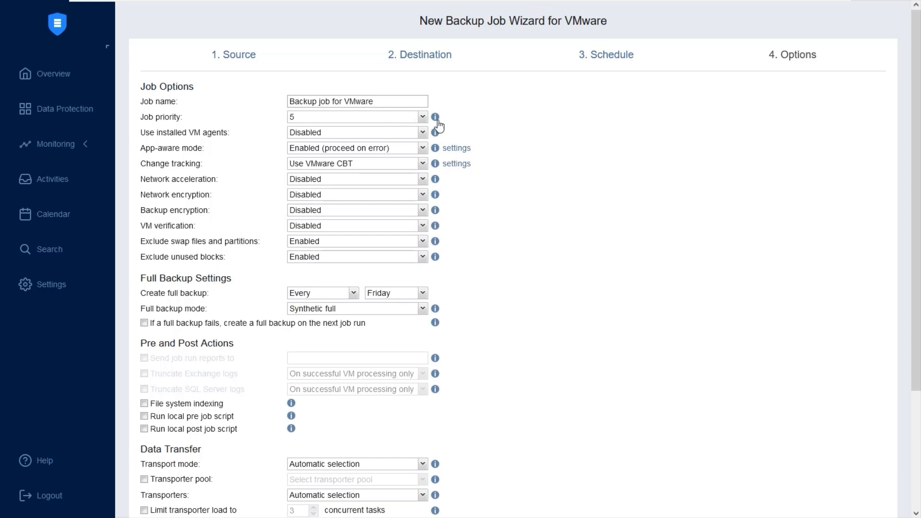
scroll(448, 126, down, 3)
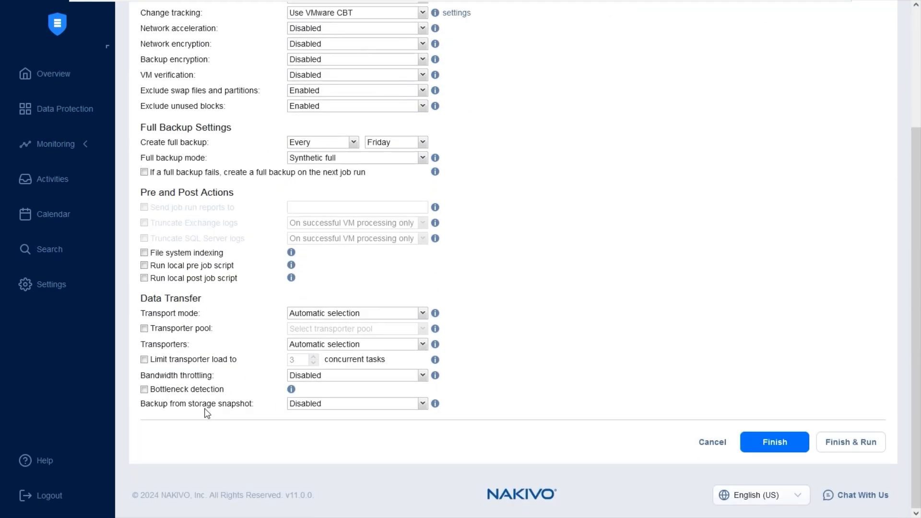
click(335, 406)
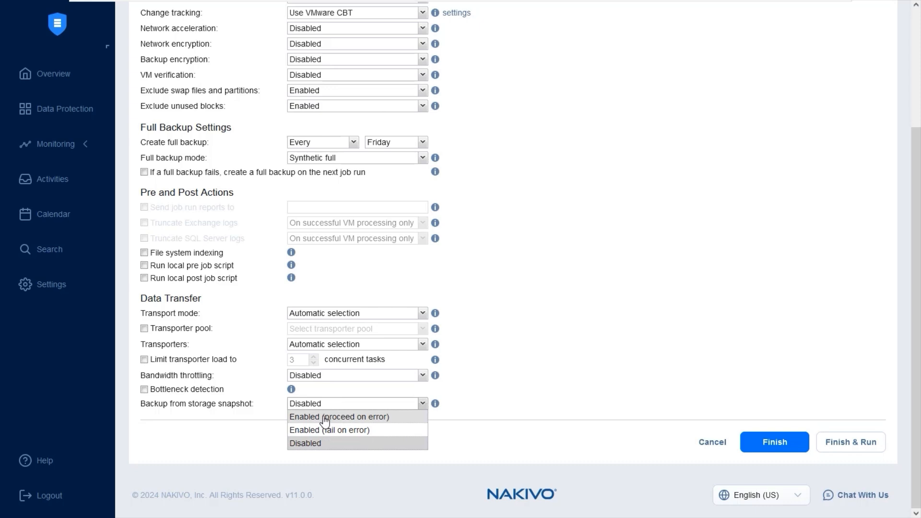
click(325, 417)
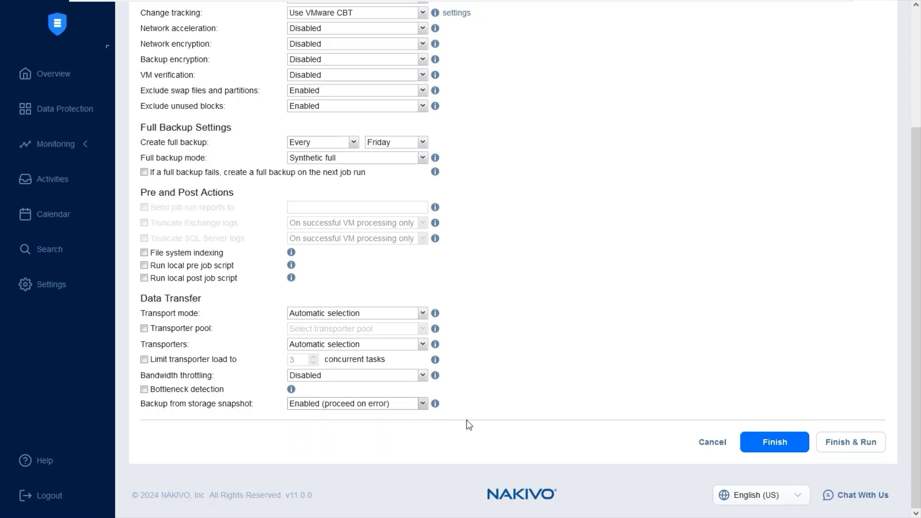